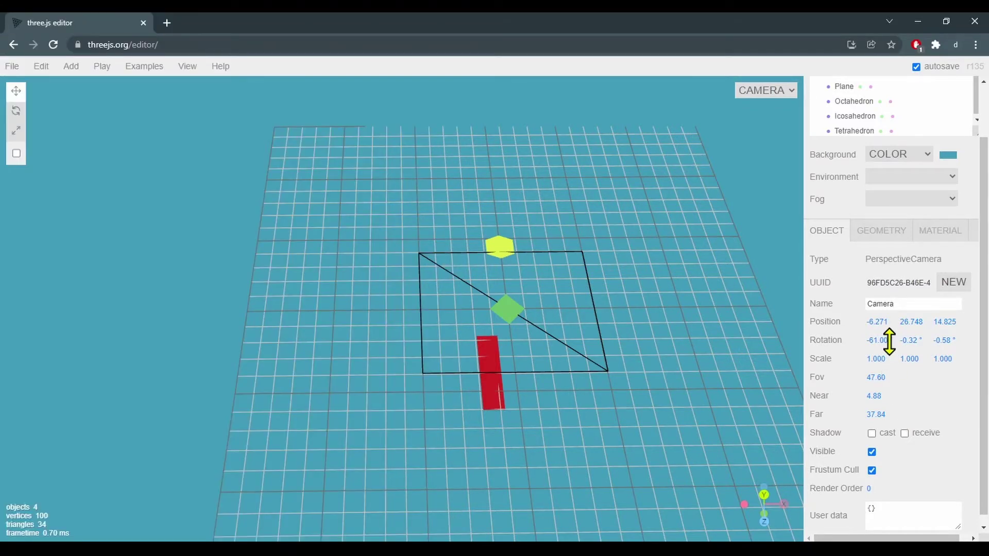
- Tilt the camera's X rotation from -61.00° to -420.60°
{"action": "mouse_move", "coordinate": [889, 340]}
{"action": "left_mouse_down"}
{"action": "mouse_move", "coordinate": [850, 354]}
{"action": "mouse_move", "coordinate": [745, 353]}
{"action": "left_mouse_up"}
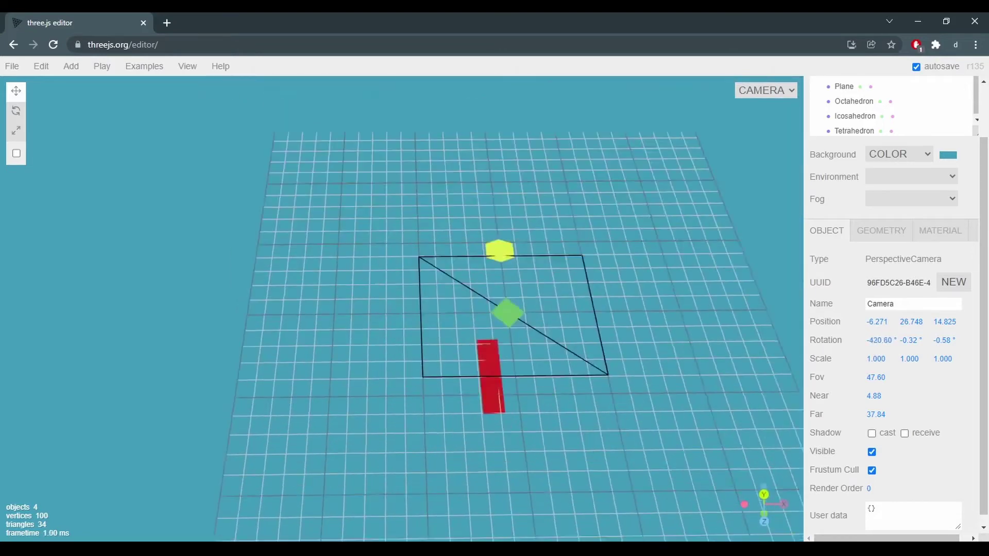
- Readjust the camera's X rotation to -70.20° and spin its Y rotation to -3.32°
{"action": "left_click_drag", "start_coordinate": [116, 293], "coordinate": [824, 335]}
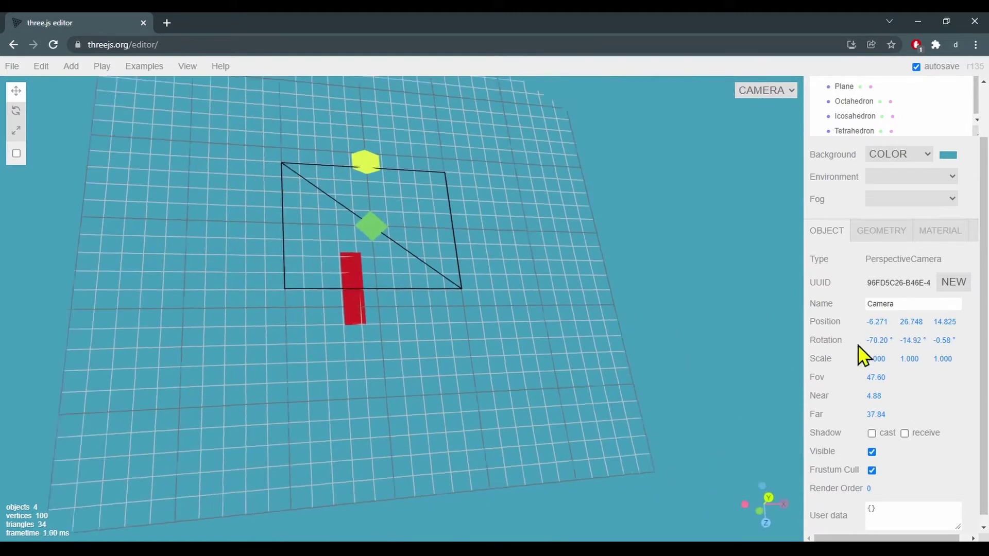
{"action": "mouse_move", "coordinate": [920, 343]}
{"action": "left_mouse_down"}
{"action": "mouse_move", "coordinate": [87, 363]}
{"action": "mouse_move", "coordinate": [674, 358]}
{"action": "mouse_move", "coordinate": [909, 342]}
{"action": "mouse_move", "coordinate": [186, 348]}
{"action": "left_mouse_up"}
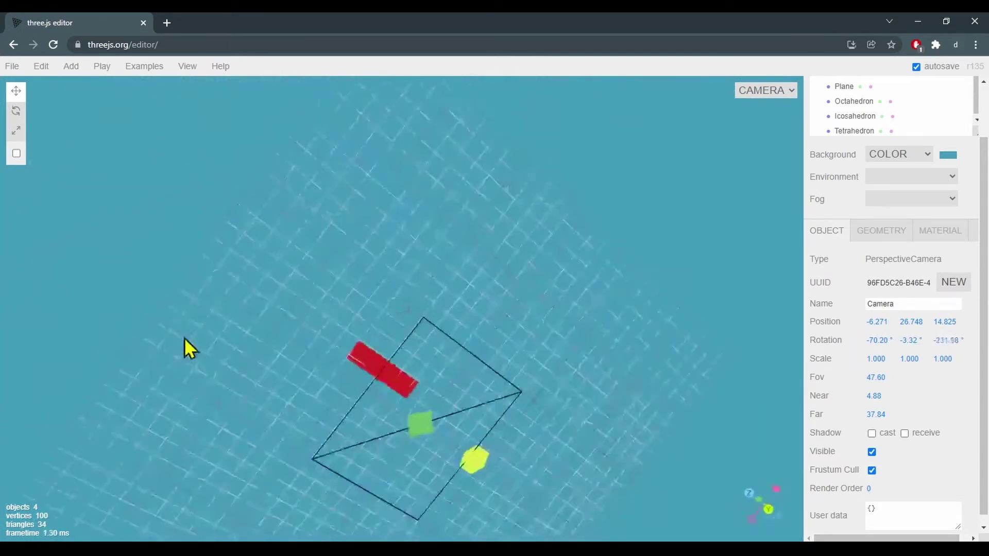
- Roll the camera's Z rotation to -1.98°, then bring up index.html in Visual Studio Code
{"action": "mouse_move", "coordinate": [185, 348]}
{"action": "left_mouse_down"}
{"action": "mouse_move", "coordinate": [773, 365]}
{"action": "mouse_move", "coordinate": [982, 386]}
{"action": "left_mouse_up"}
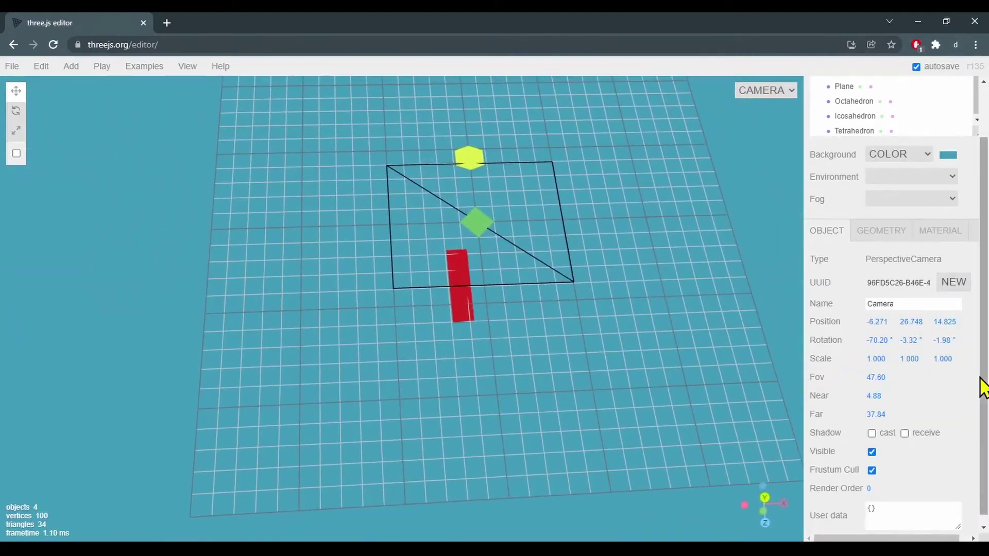
{"action": "left_click", "coordinate": [537, 523]}
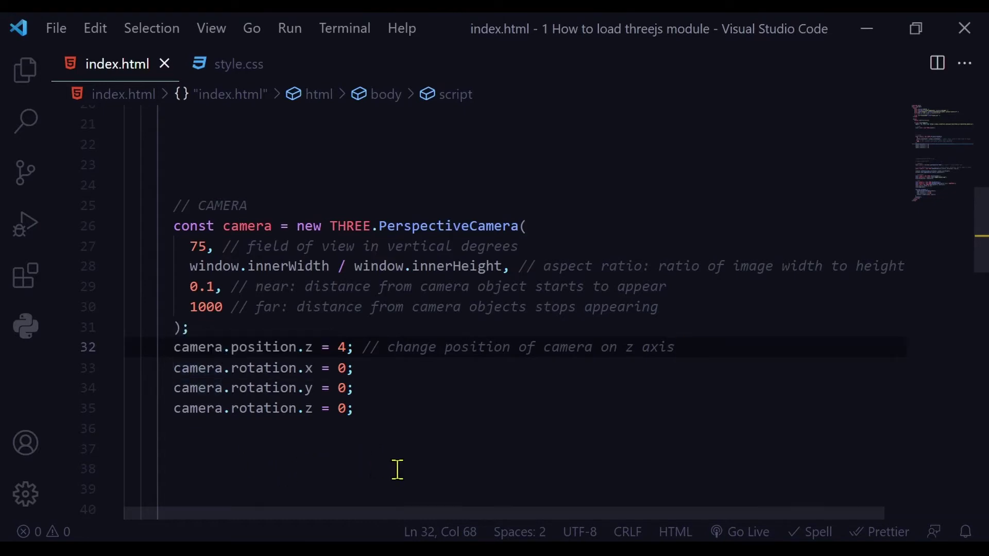
- Comment out rotation lines 33–35 and add camera.rotation.set(0, 0, 0); on line 37
{"action": "left_click", "coordinate": [339, 368]}
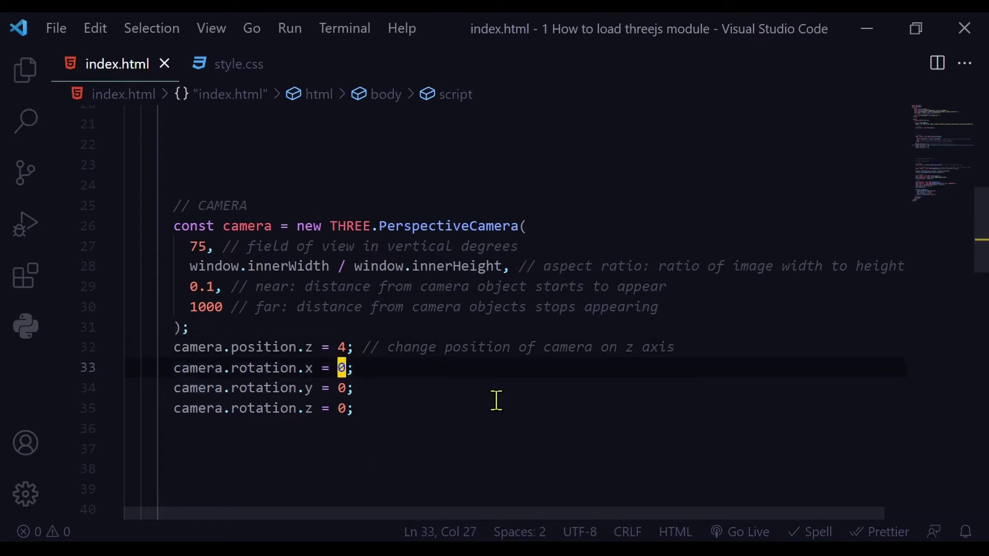
{"action": "type", "text": ".1"}
{"action": "left_click", "coordinate": [515, 449]}
{"action": "type", "text": "camera.rotation.set(0, 0, 0);"}
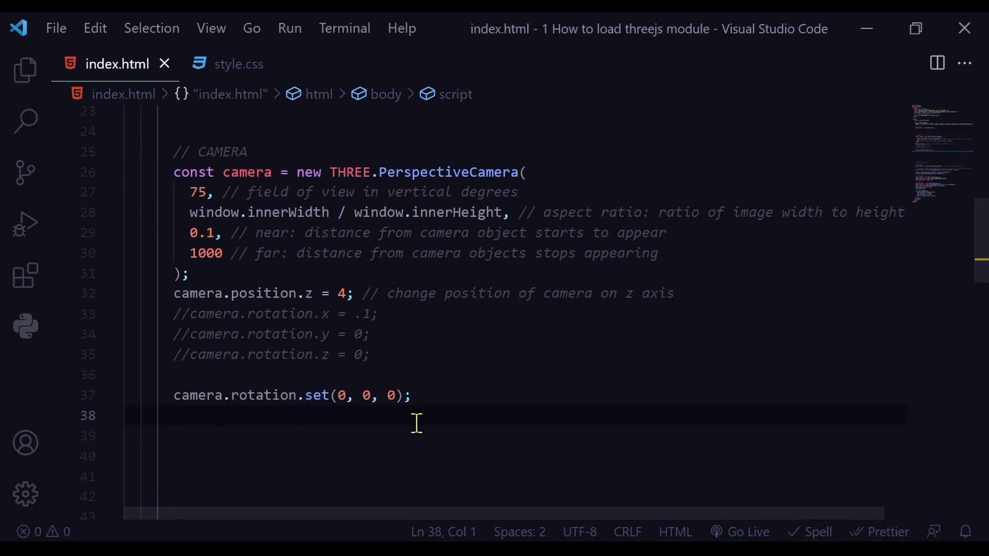
- Replace the camera.rotation.set arguments 0, 0, 0 with 1, -1, 1
{"action": "left_click", "coordinate": [338, 401]}
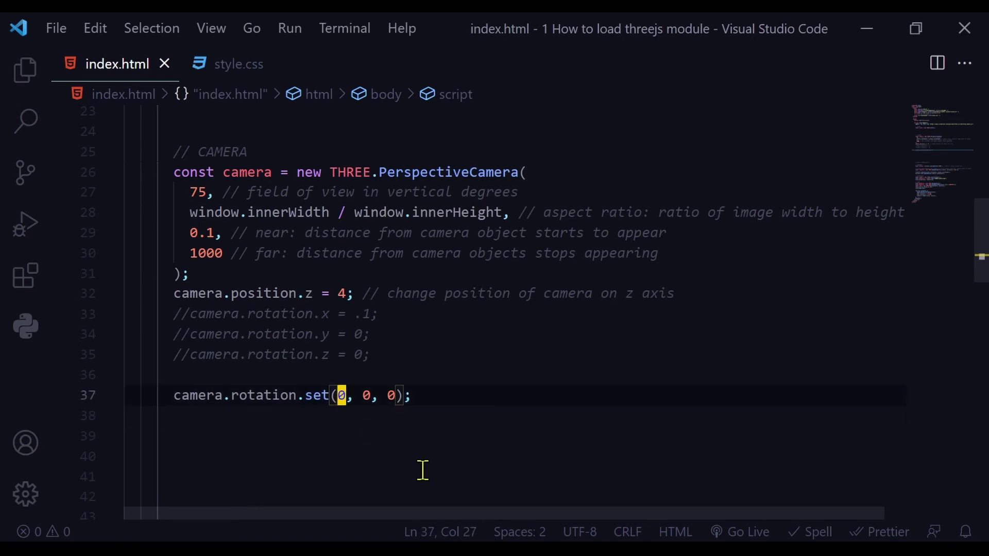
{"action": "key", "text": "Delete"}
{"action": "type", "text": "1"}
{"action": "key", "text": "Right"}
{"action": "key", "text": "Right"}
{"action": "key", "text": "Delete"}
{"action": "type", "text": "-1"}
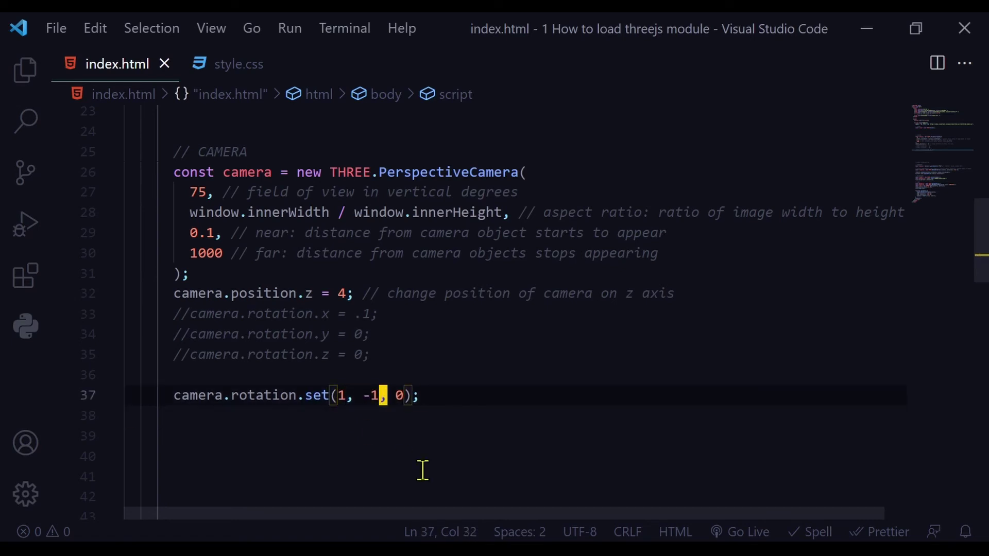
{"action": "key", "text": "Right"}
{"action": "key", "text": "Right"}
{"action": "key", "text": "Delete"}
{"action": "type", "text": "1"}
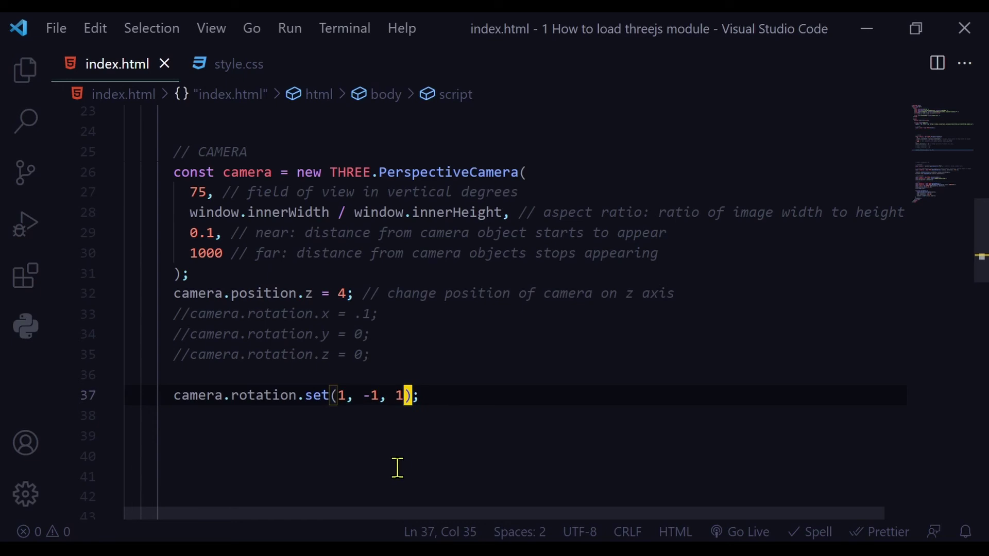
{"action": "left_click", "coordinate": [395, 469]}
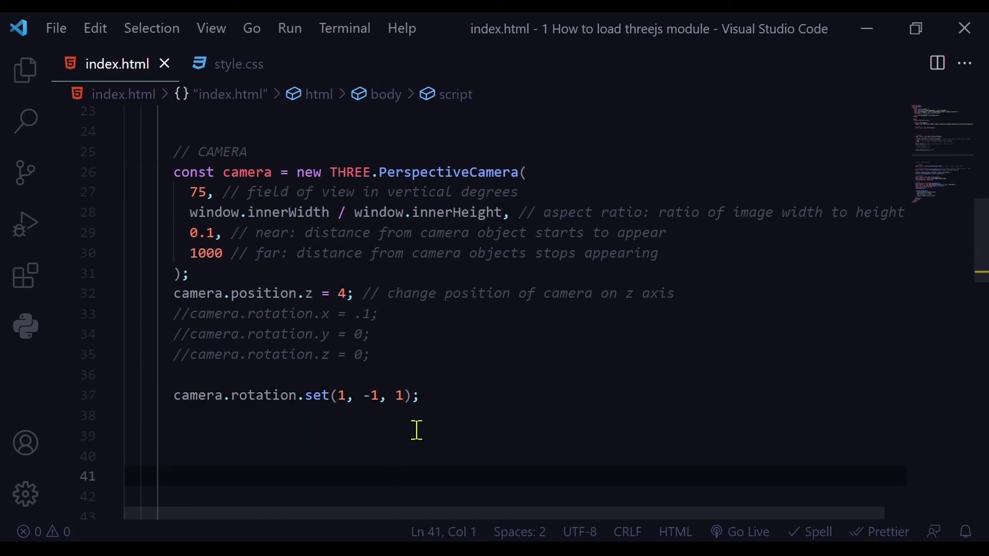